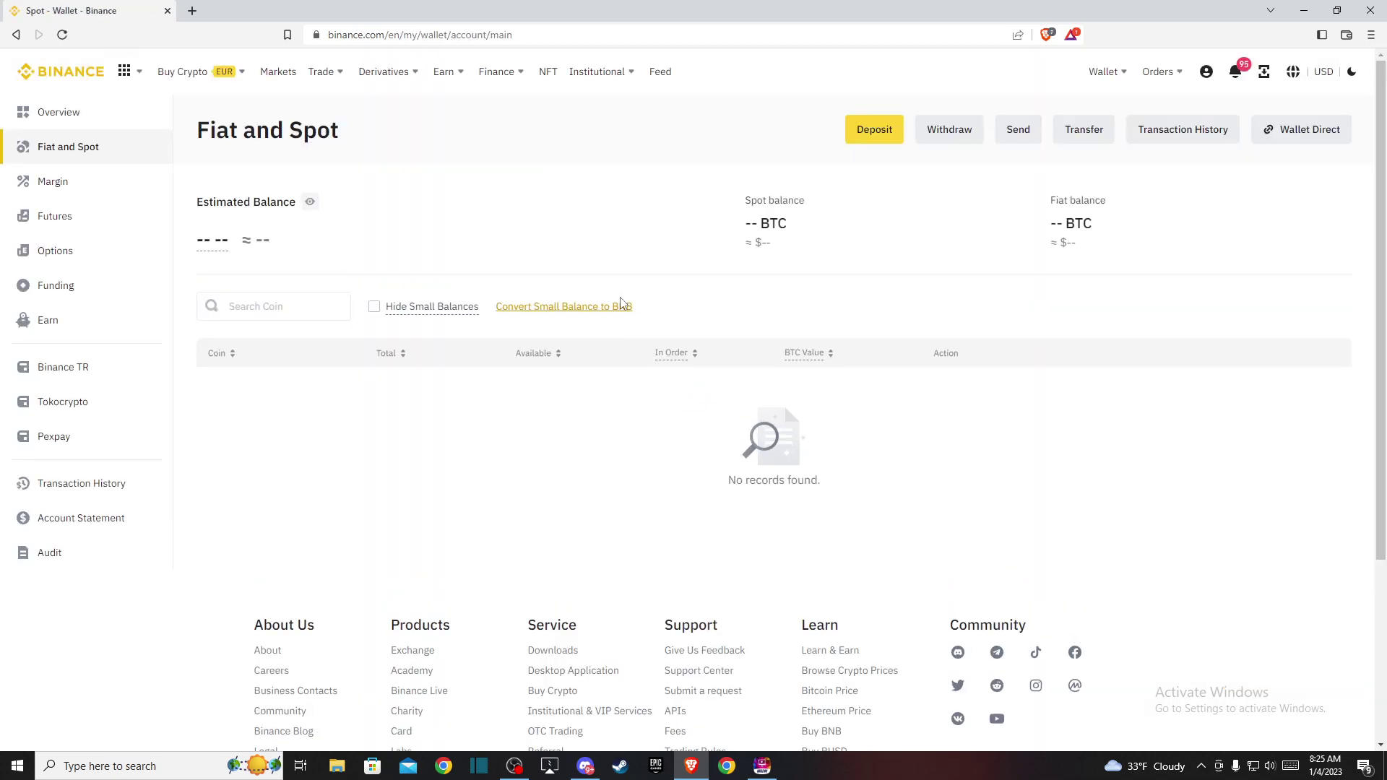
scroll(465, 316, "down", 2)
scroll(465, 317, "down", 1)
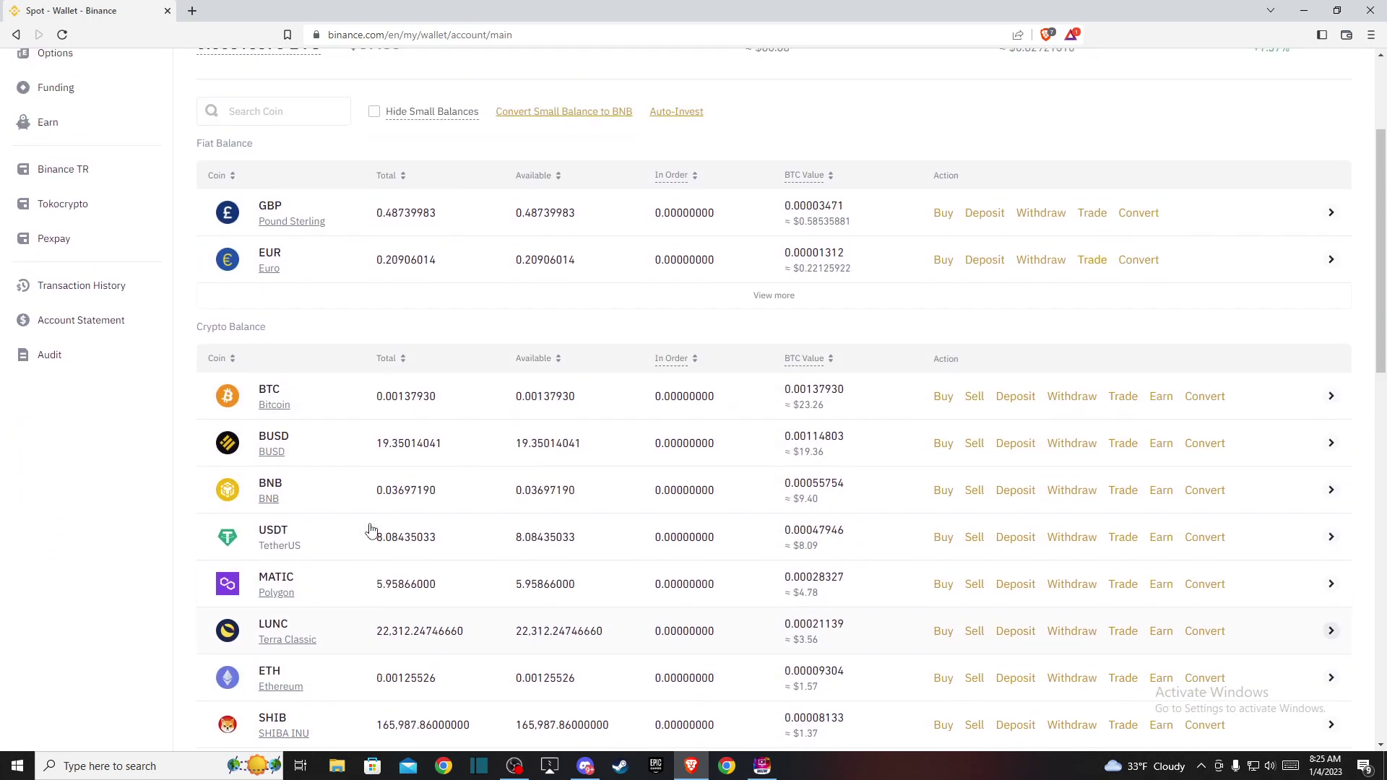
scroll(370, 529, "up", 3)
- Filter the wallet balances for 'btc' and start converting the BTC holding
left_click(258, 310)
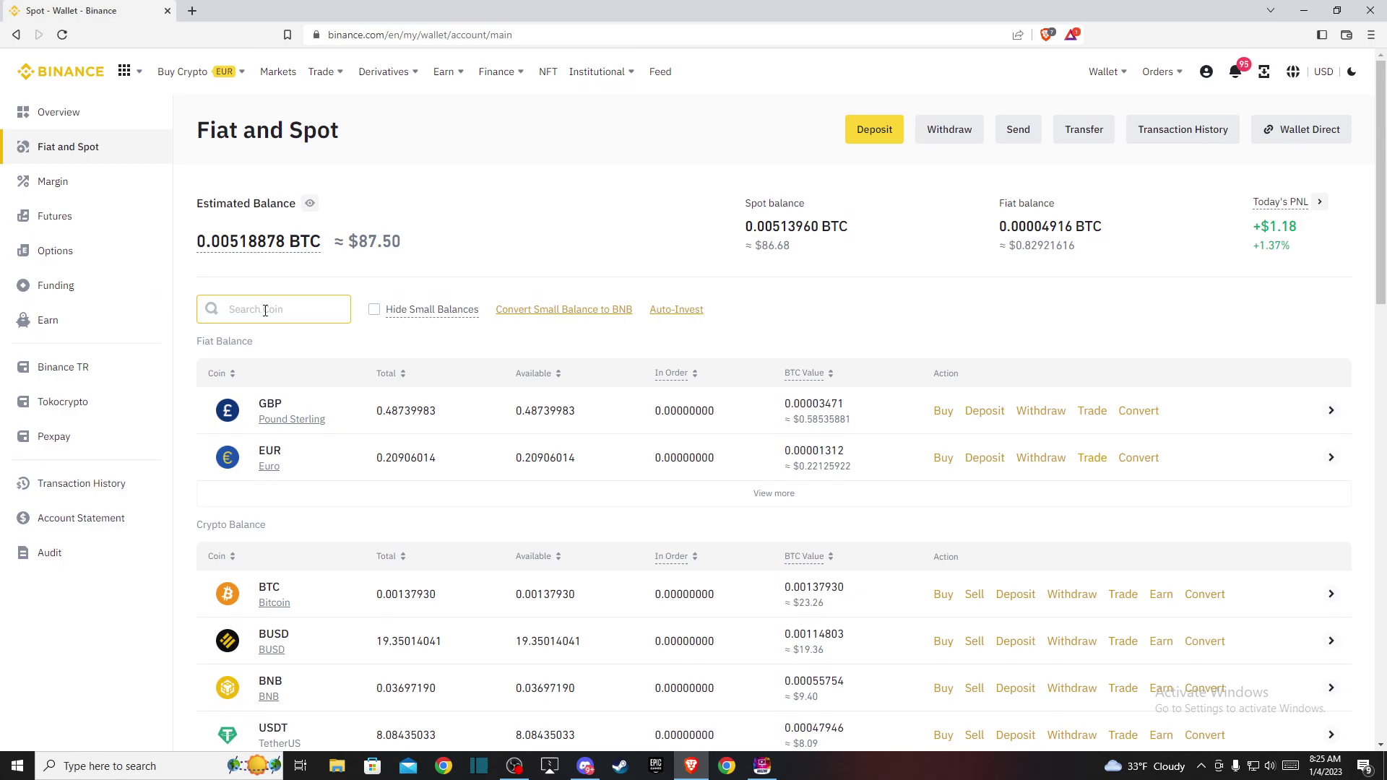
type("btc")
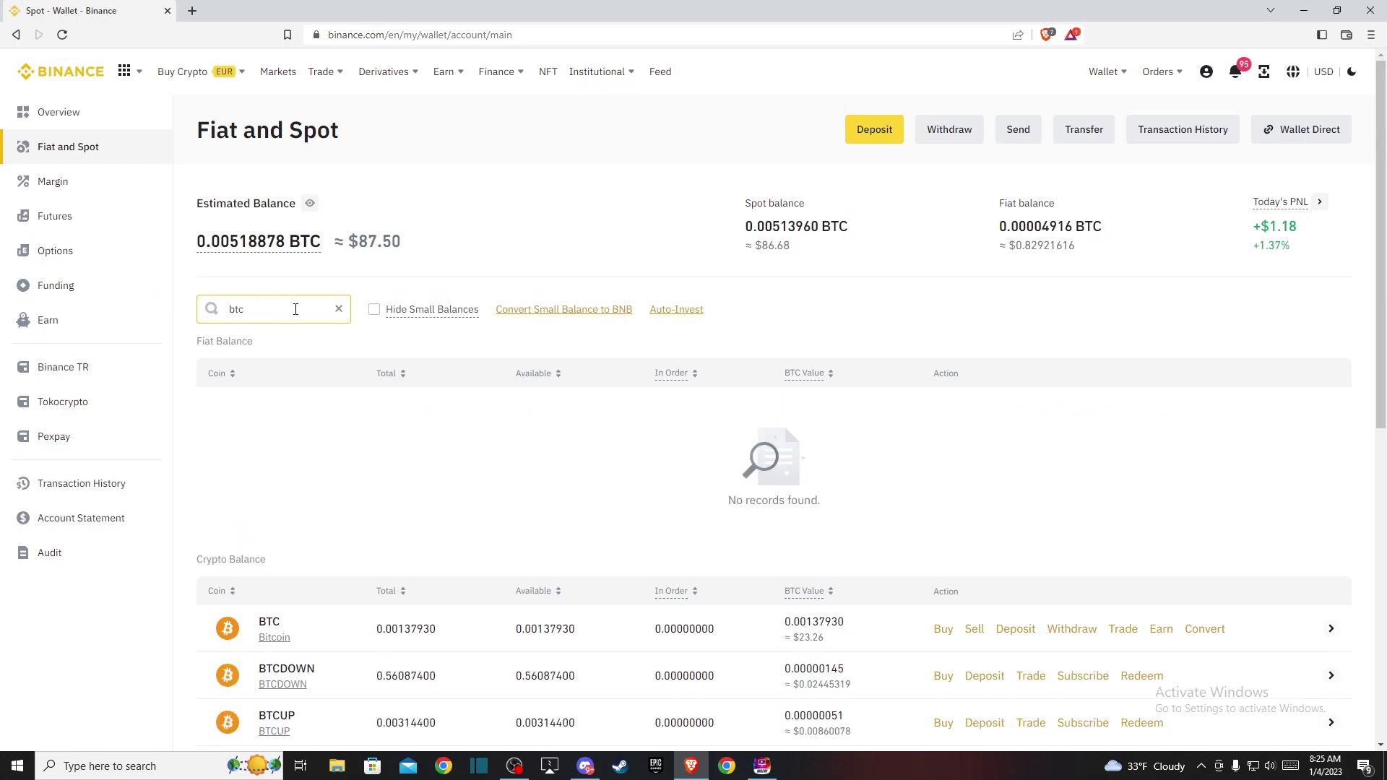
scroll(265, 311, "down", 2)
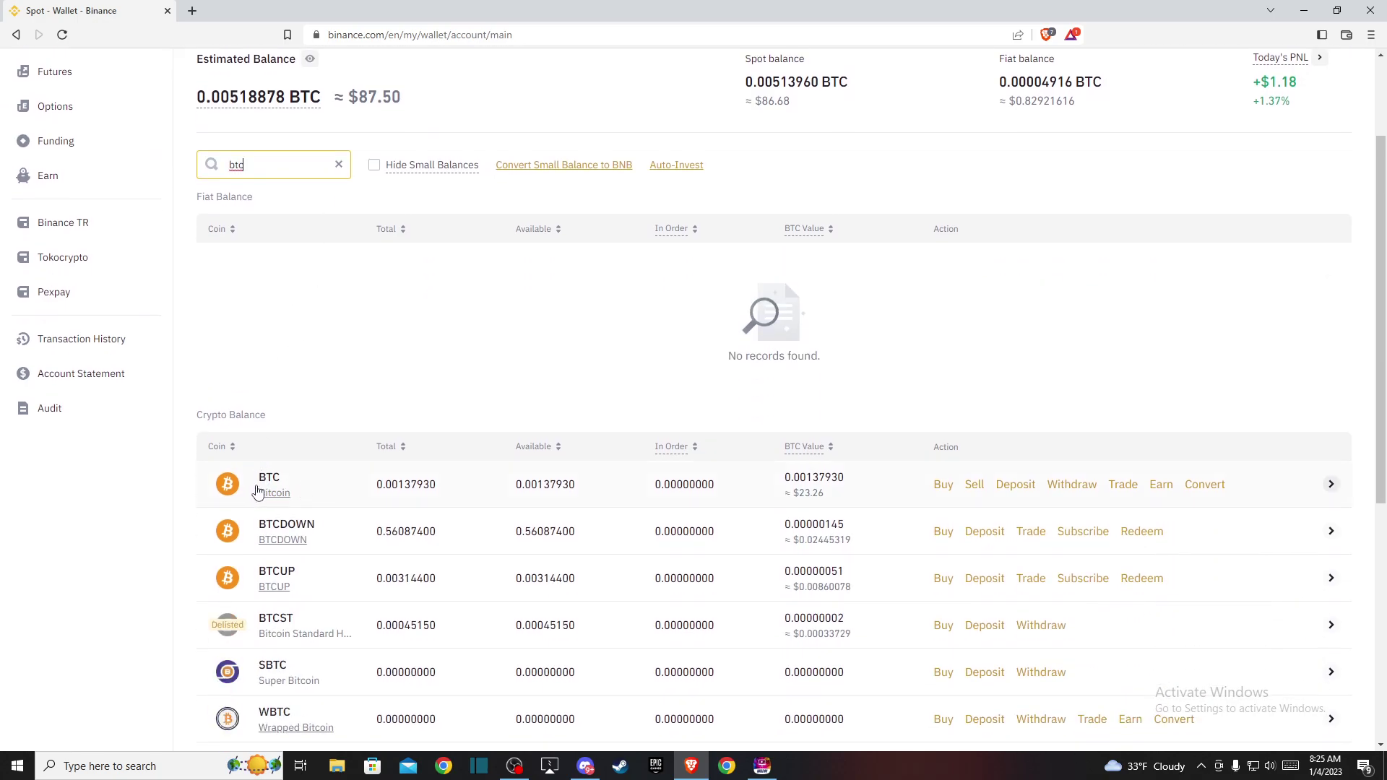
left_click(1203, 484)
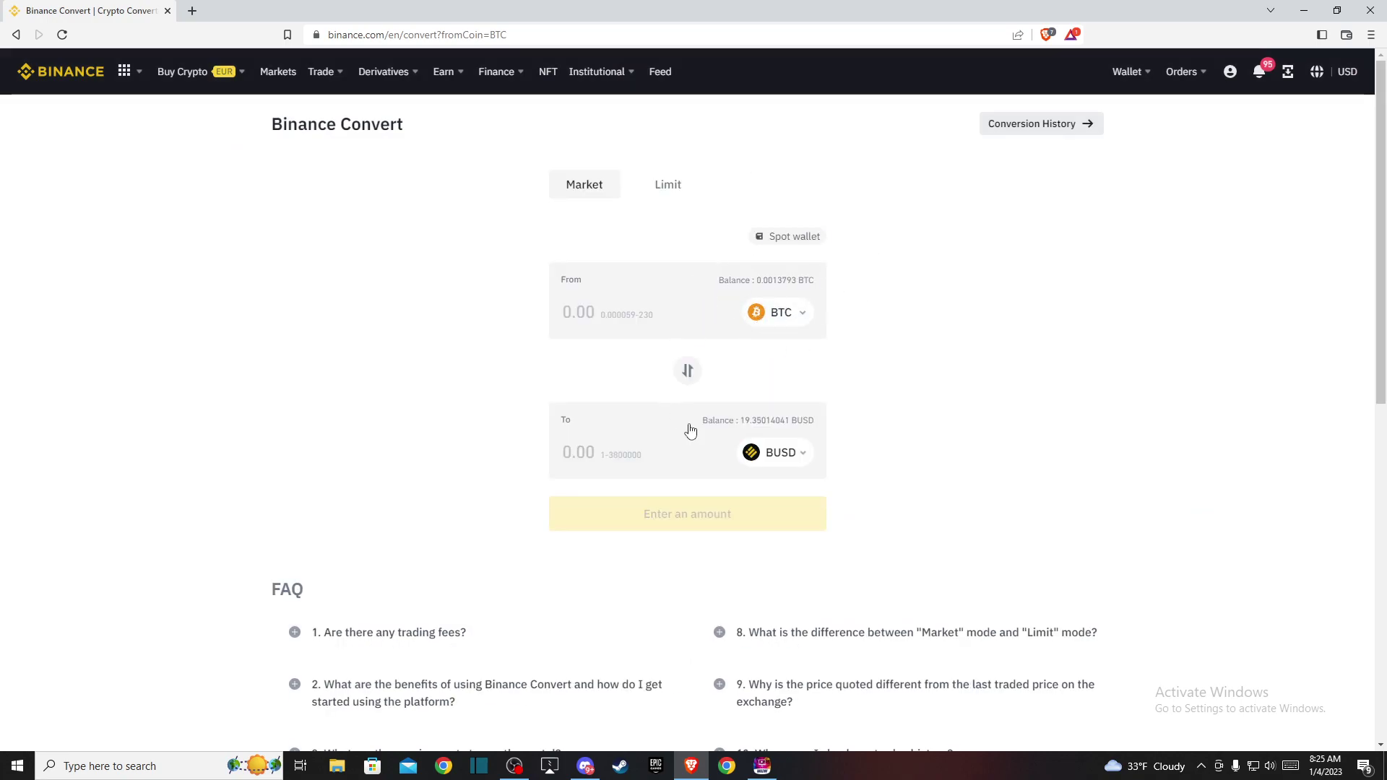
- Replace the BUSD target with GBP Pound Sterling by searching the currency list
left_click(769, 457)
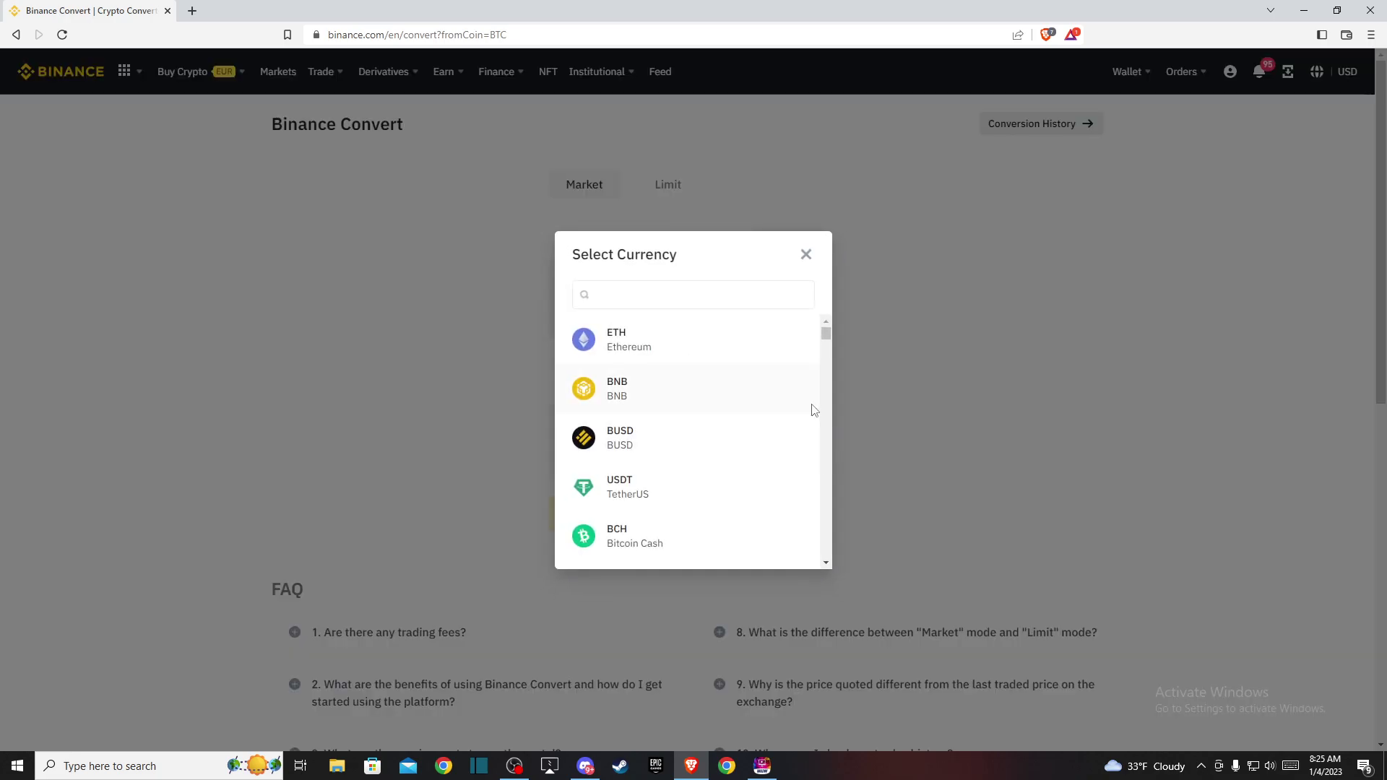
left_click(667, 295)
type("eur")
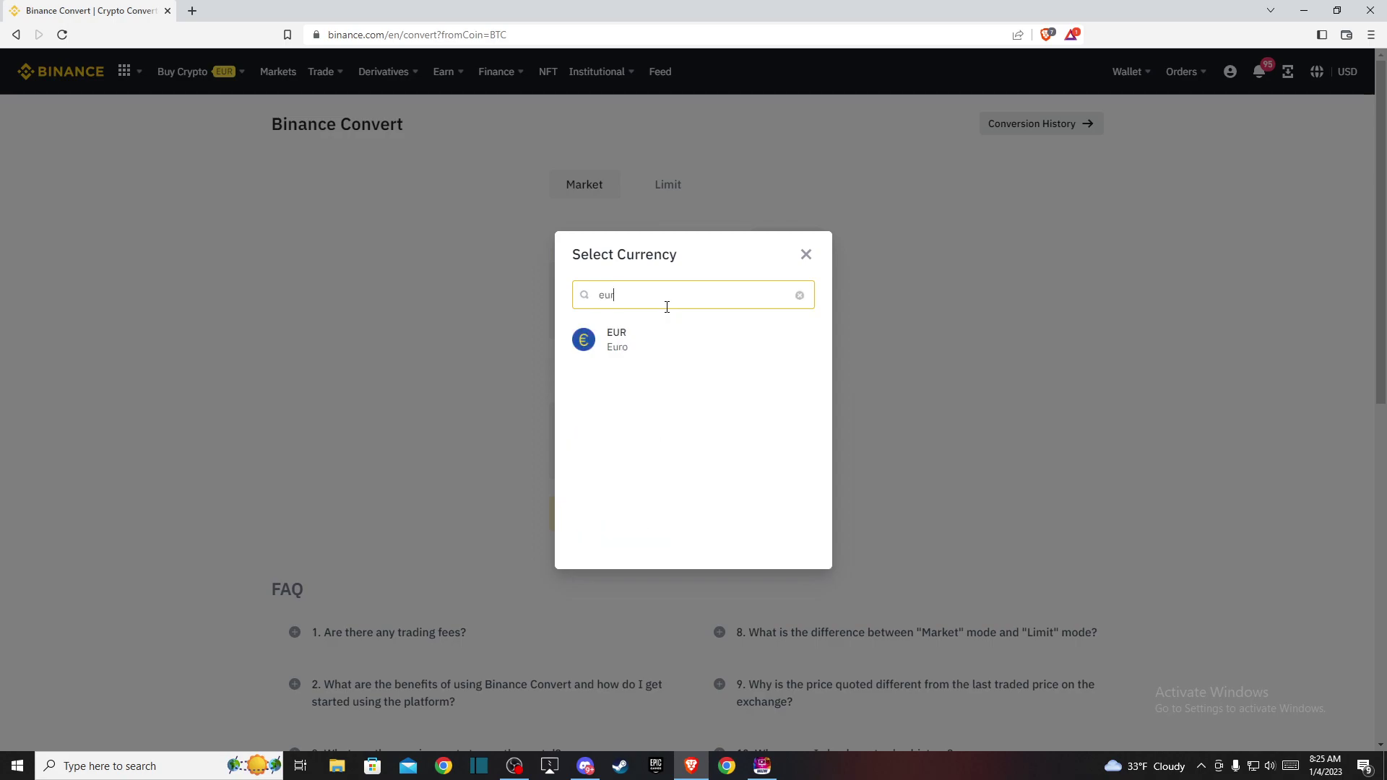
key("BackSpace")
key("BackSpace")
type("aud")
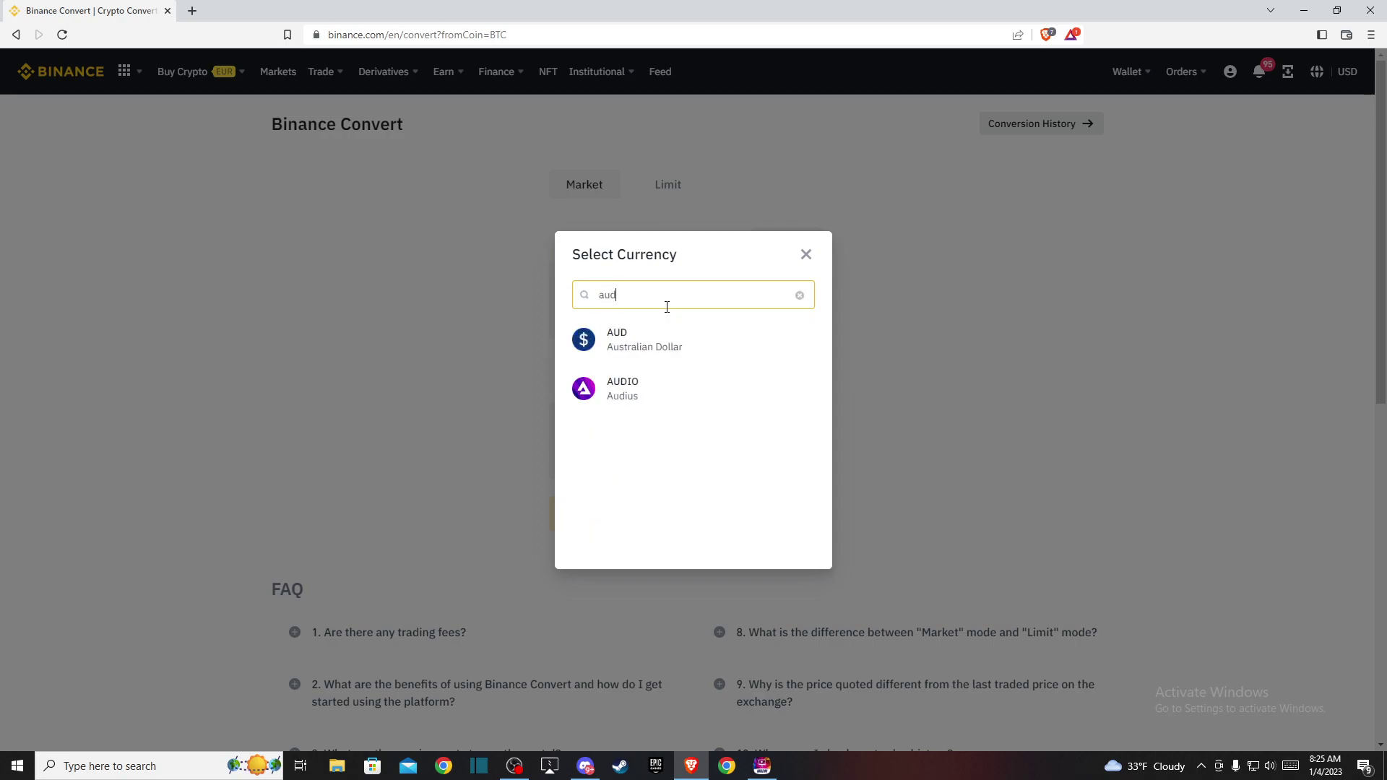
key("BackSpace")
key("BackSpace")
type("gbp")
left_click(617, 339)
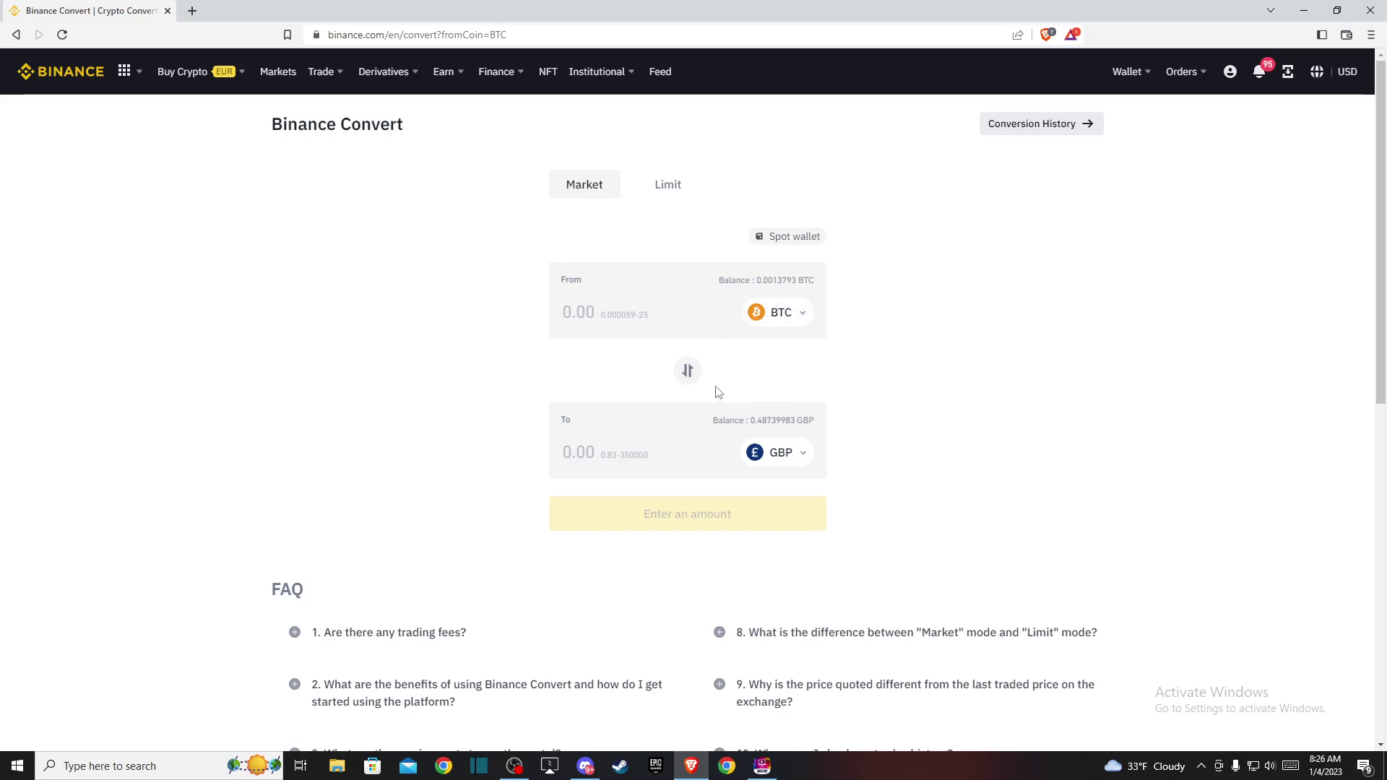
- Enter 0.01 BTC, preview the 140.32 GBP quote, and dismiss the confirmation
left_click(582, 314)
type("0")
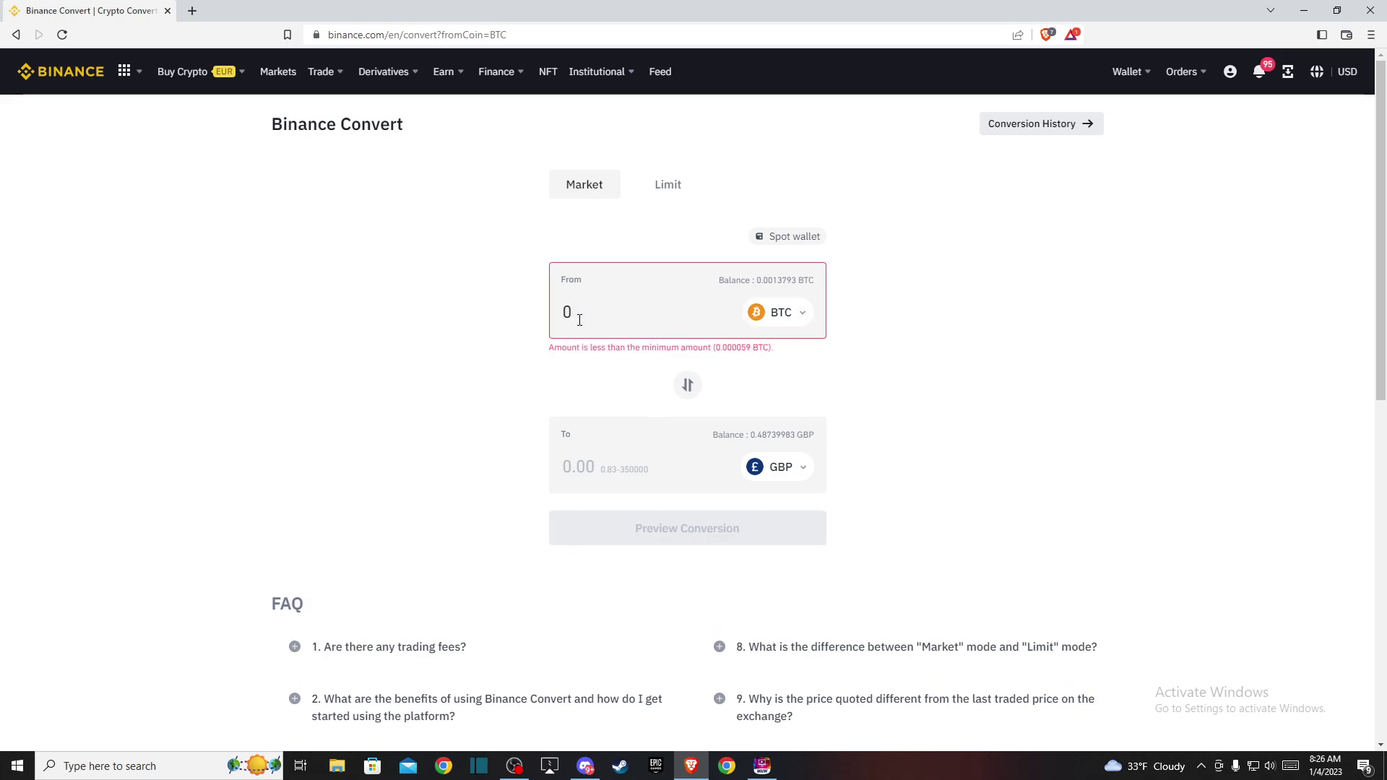
type(".0")
type("1")
left_click(662, 513)
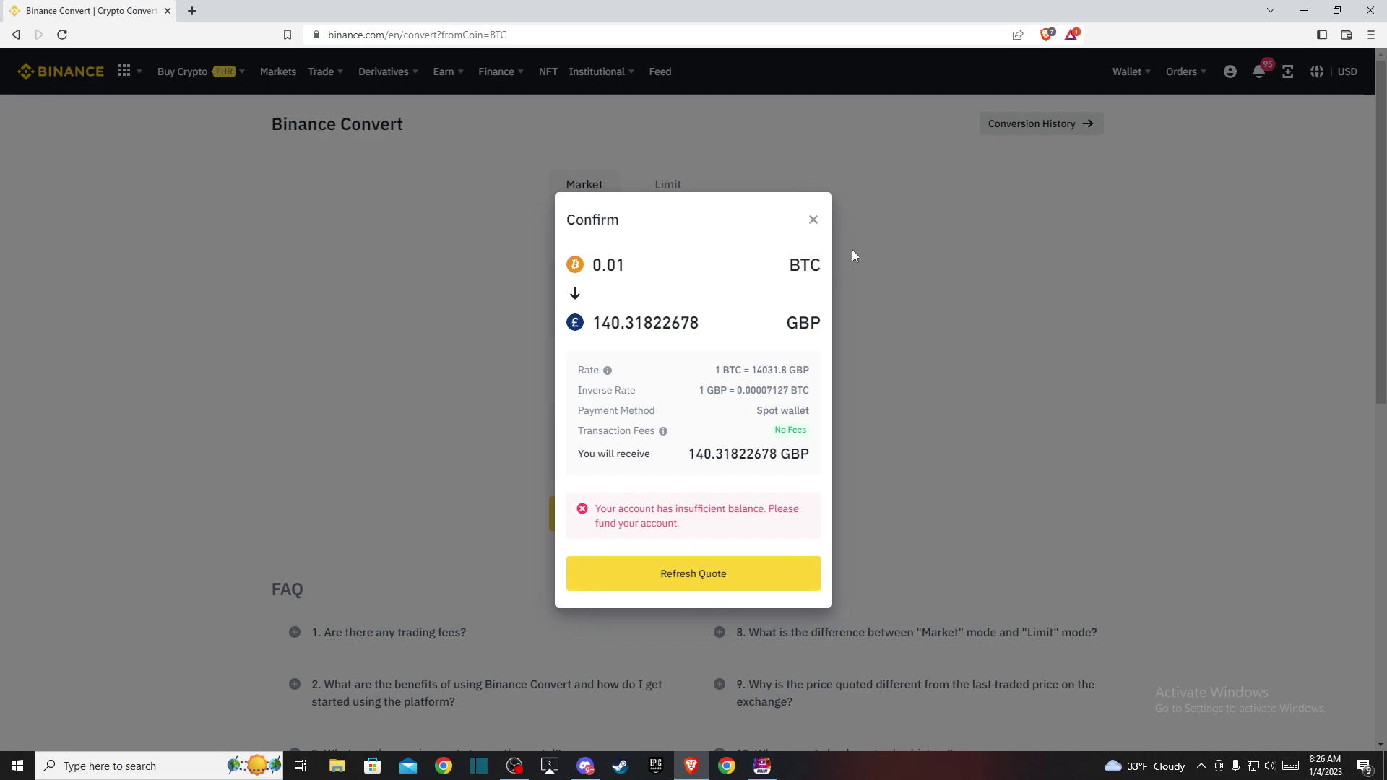
left_click(813, 220)
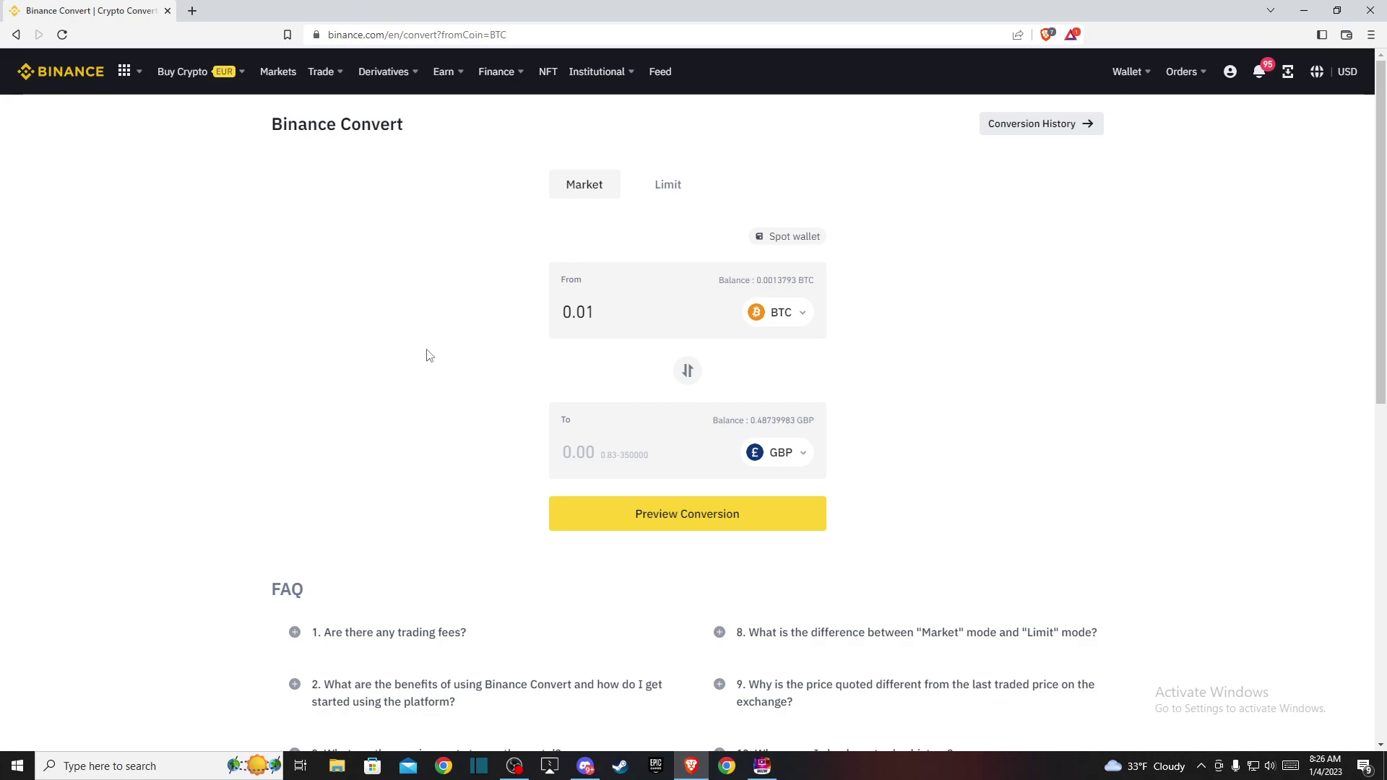